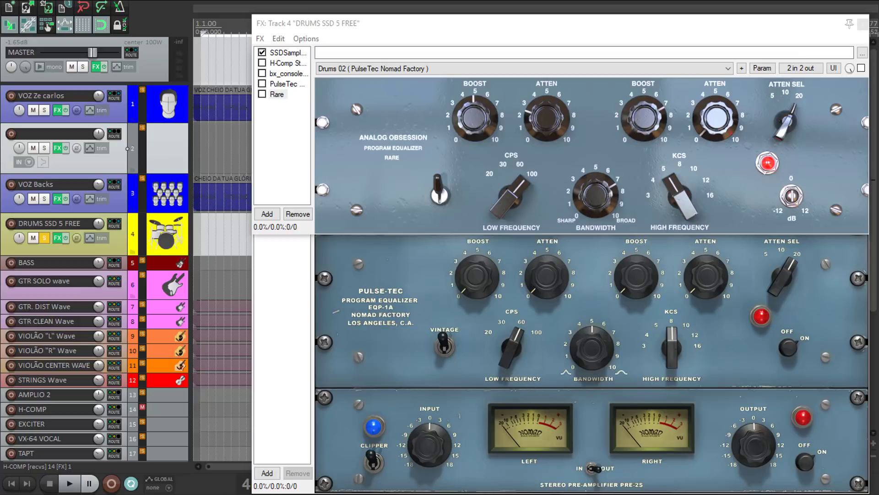
# - Show the Rare equalizer in the DRUMS SSD 5 FREE effects chain and return to PulseTec on Track 2
pyautogui.click(649, 26)
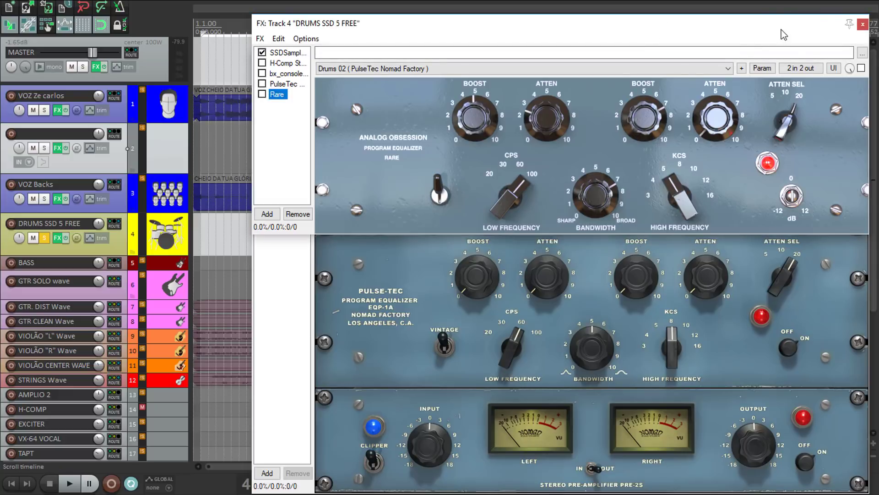
pyautogui.click(863, 25)
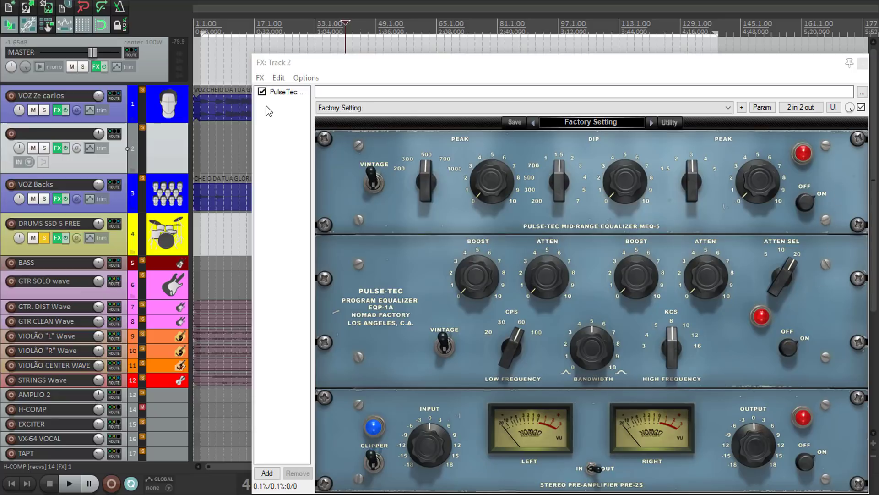
pyautogui.click(57, 237)
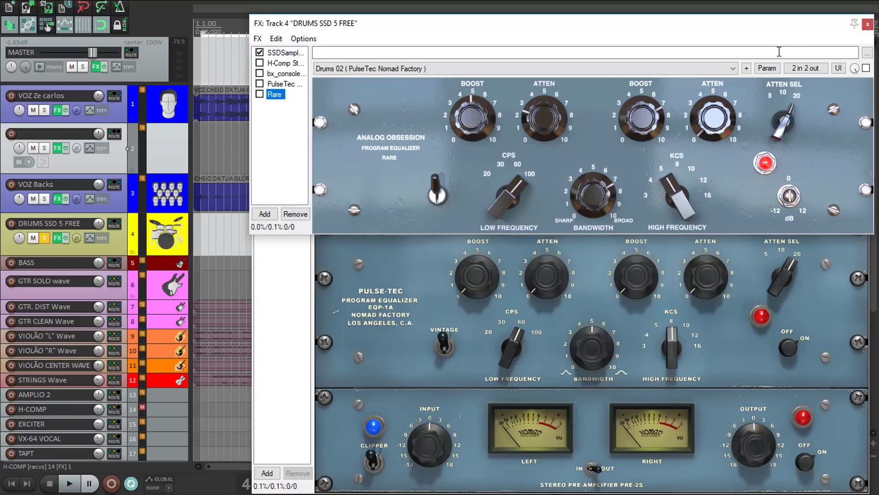
pyautogui.click(867, 25)
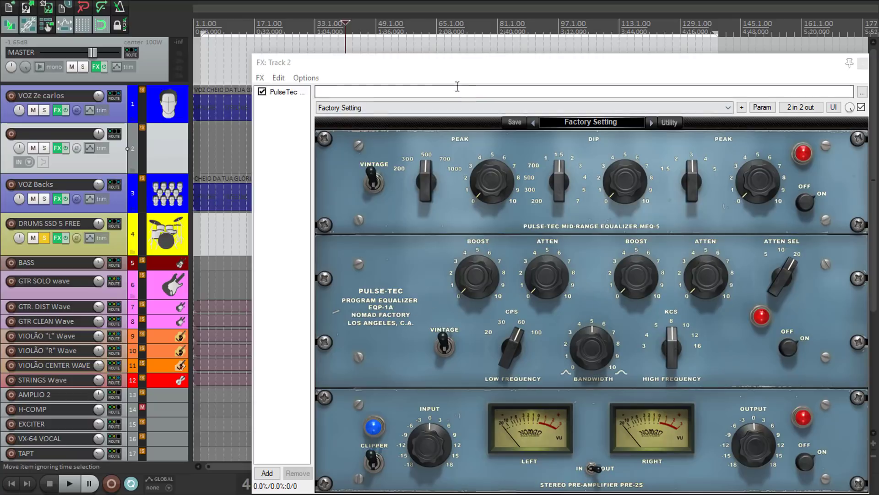
# - Load the Drums 02 preset from the 01-Drums Percs category in Track 2's PulseTec
pyautogui.click(471, 73)
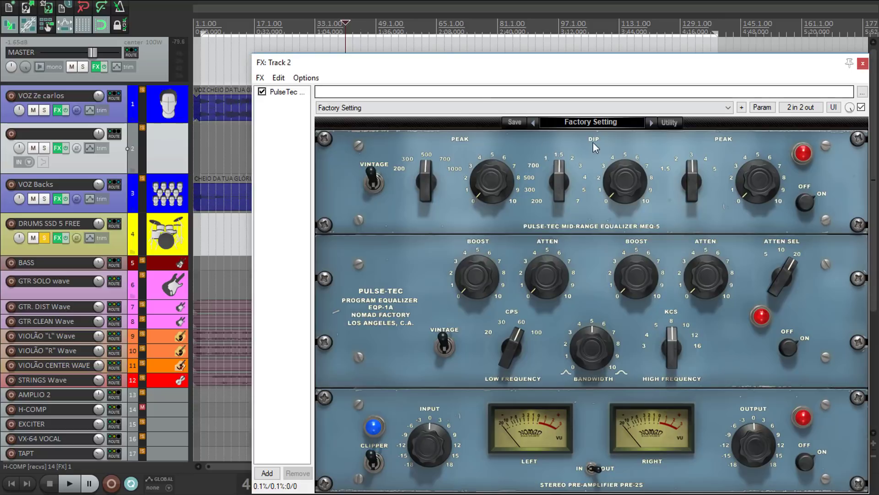
pyautogui.click(631, 120)
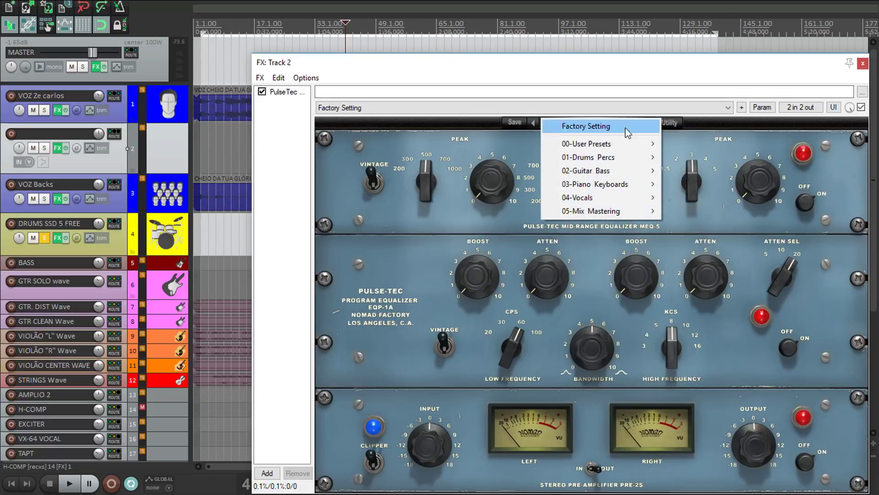
pyautogui.moveTo(607, 173)
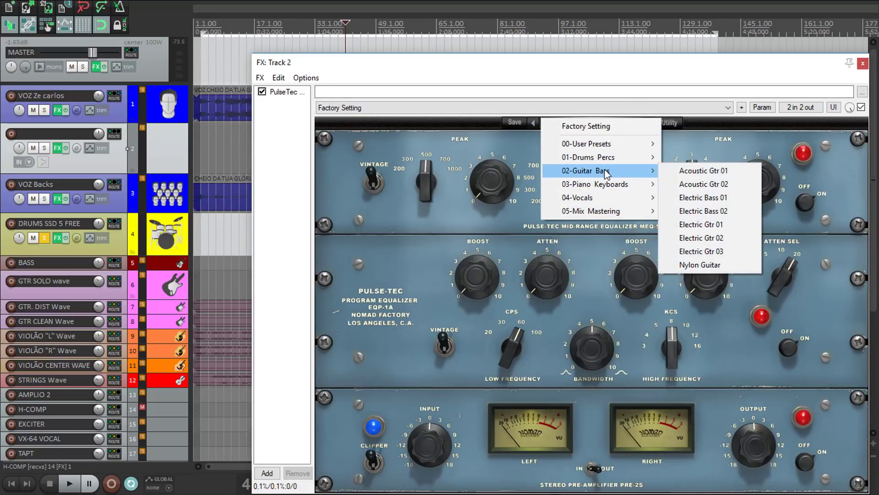
pyautogui.moveTo(632, 160)
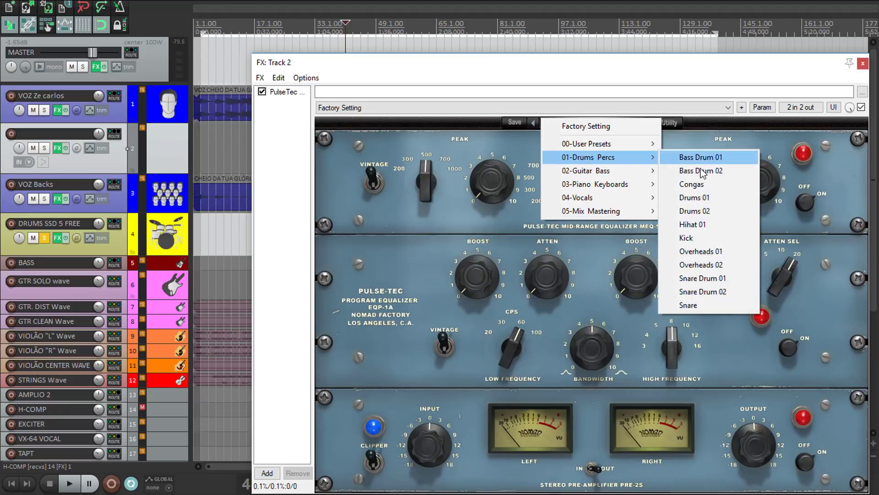
pyautogui.click(713, 210)
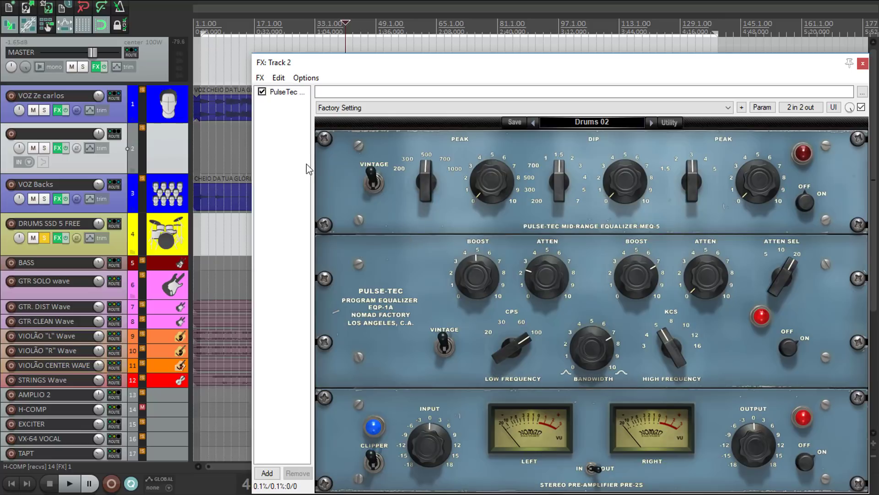
# - Compare the Rare knob settings on the drum track with PulseTec's Drums 02 settings on Track 2
pyautogui.click(57, 237)
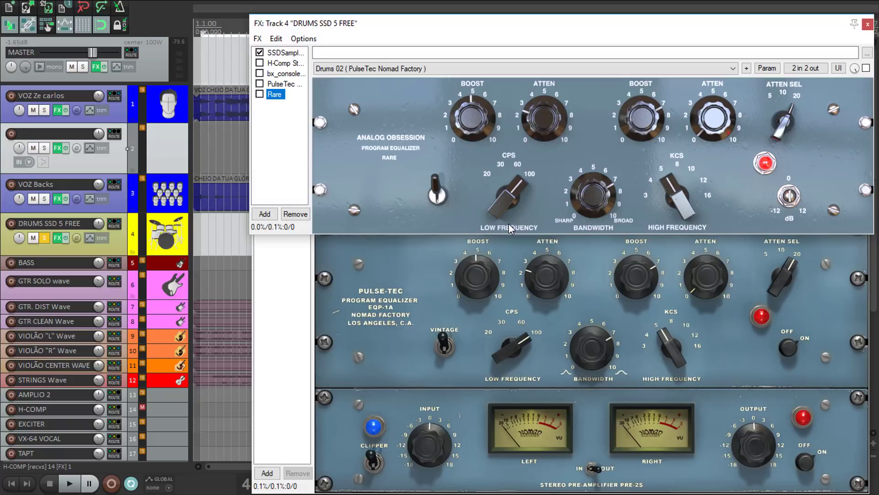
pyautogui.click(401, 283)
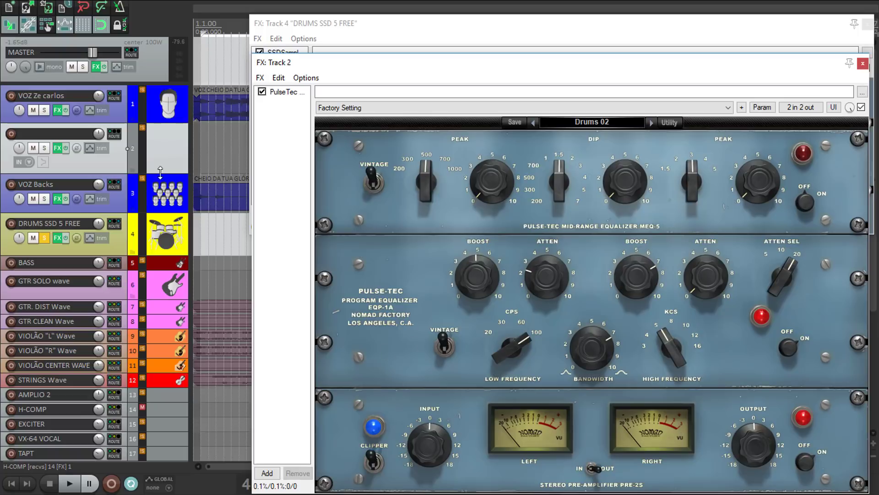
pyautogui.click(59, 238)
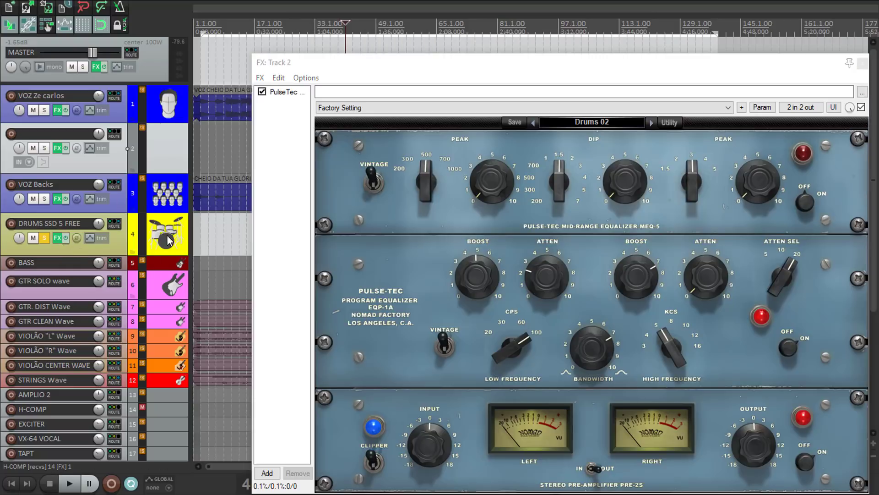
pyautogui.click(56, 237)
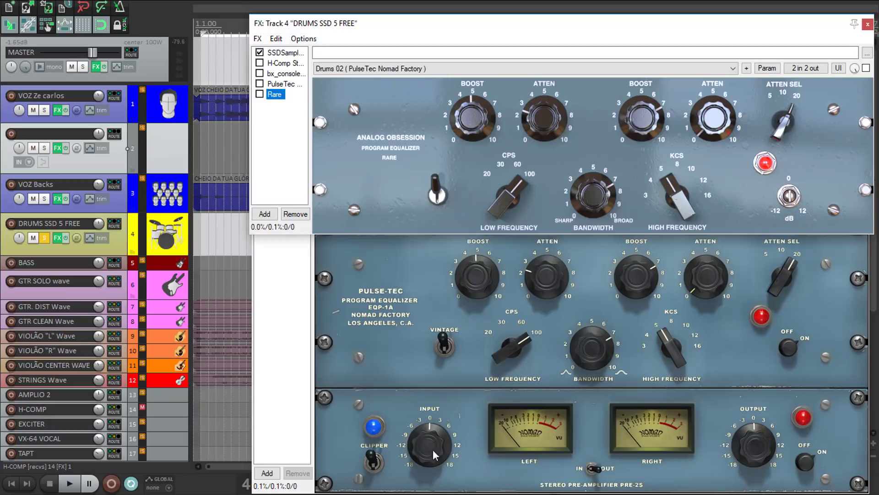
pyautogui.click(348, 457)
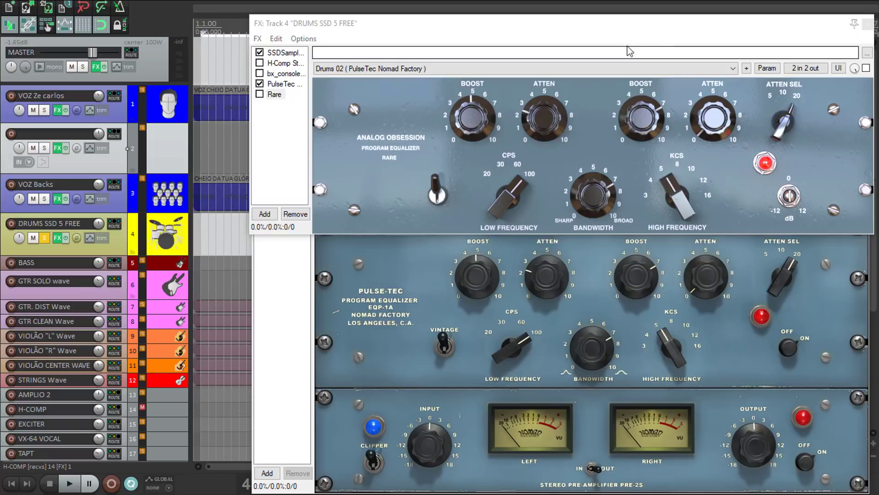
# - Bypass PulseTec on the drum track and the master effects, and play the drums without either equalizer
pyautogui.click(260, 85)
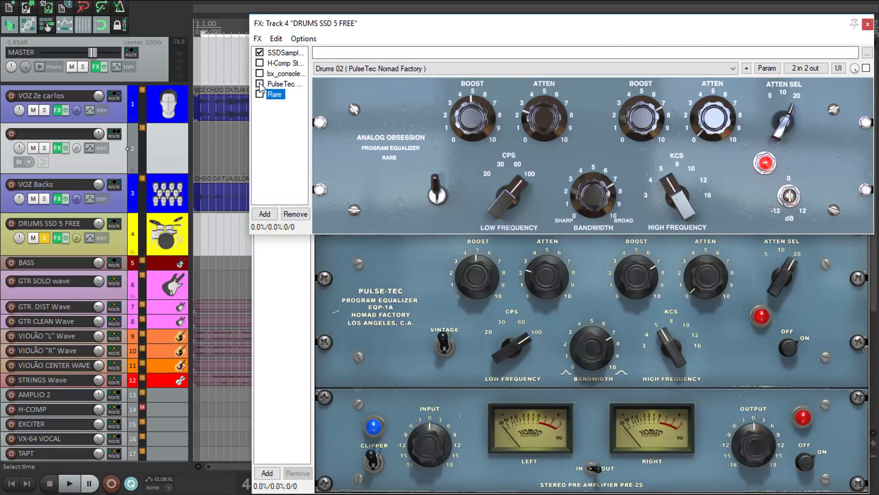
pyautogui.click(260, 84)
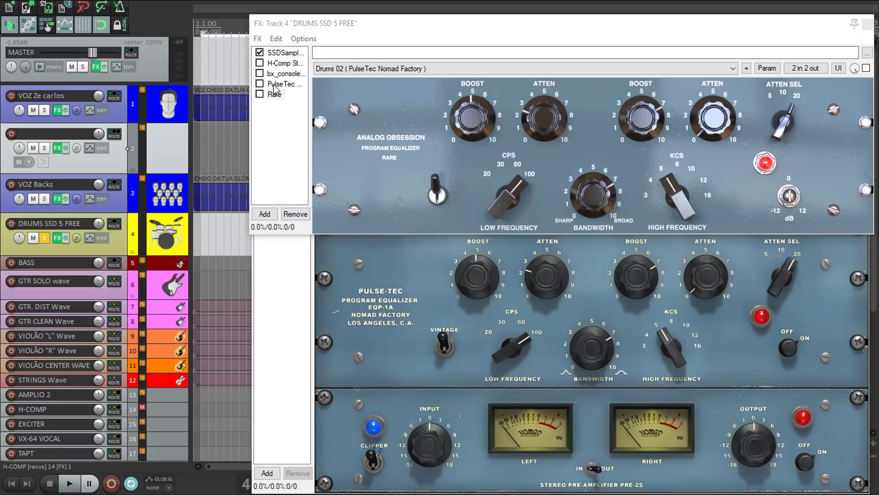
pyautogui.click(105, 67)
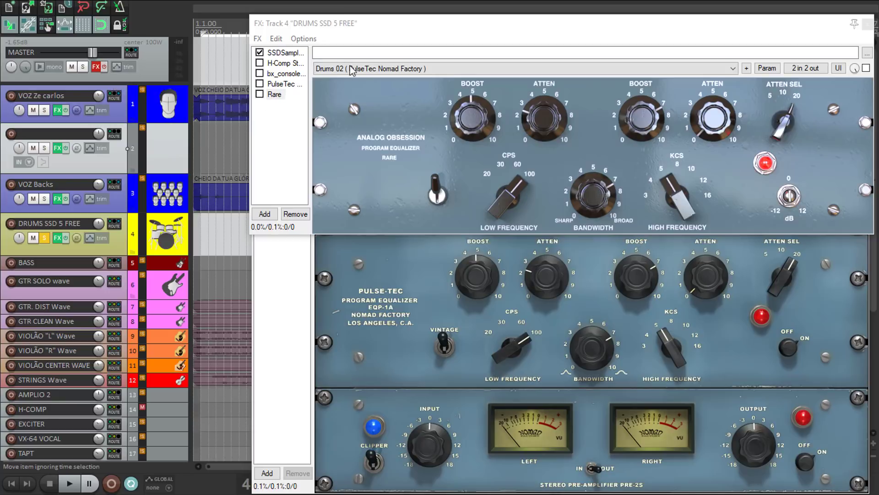
pyautogui.click(71, 486)
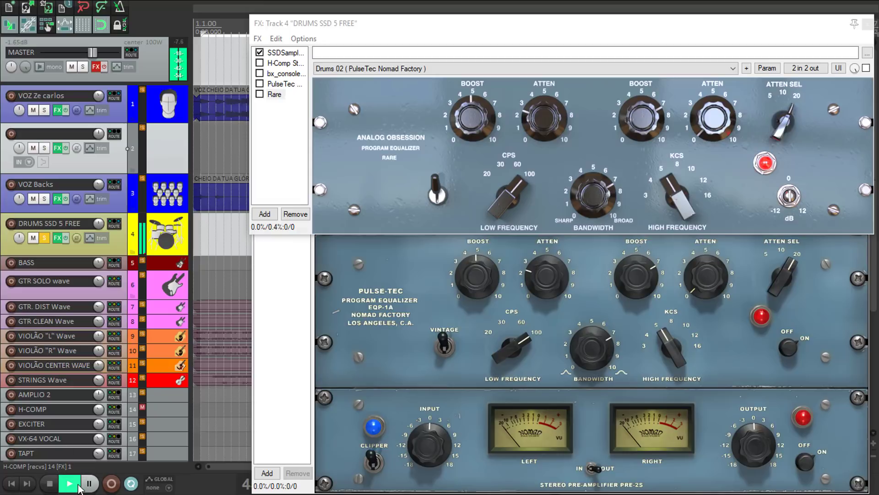
pyautogui.click(50, 483)
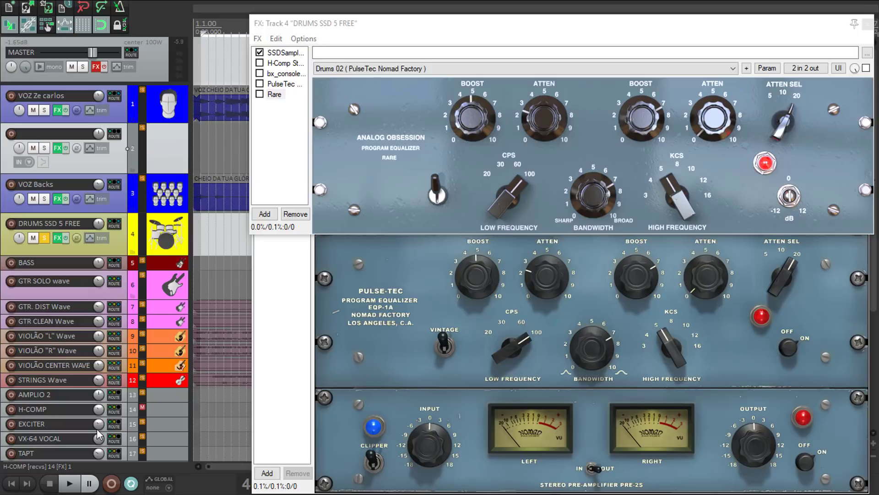
# - Play the drums while switching PulseTec on and off again, and stop playback
pyautogui.click(68, 484)
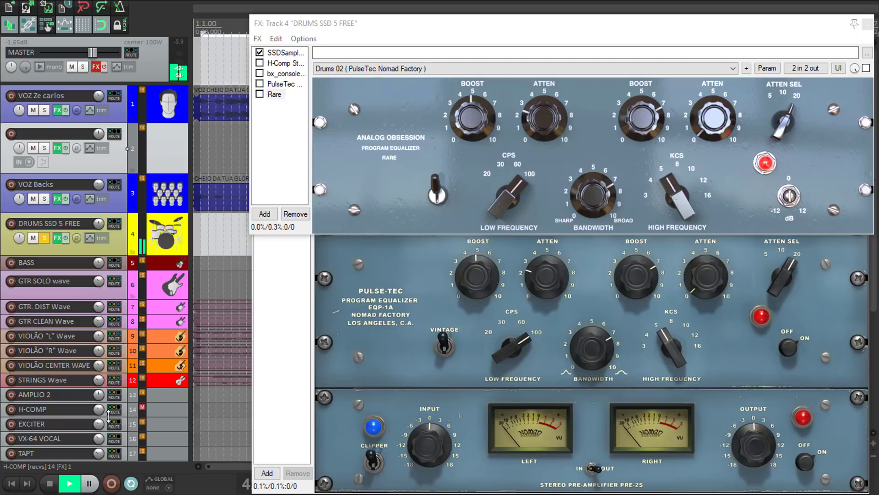
pyautogui.click(260, 84)
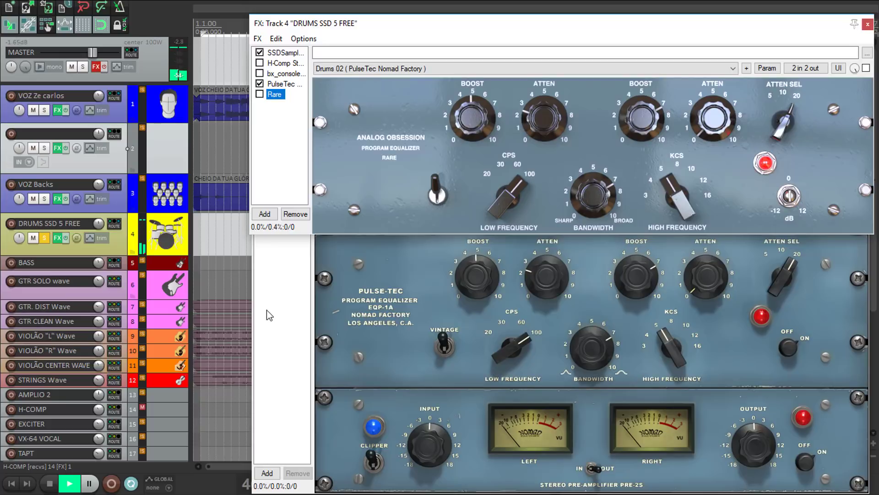
pyautogui.click(260, 84)
pyautogui.click(72, 483)
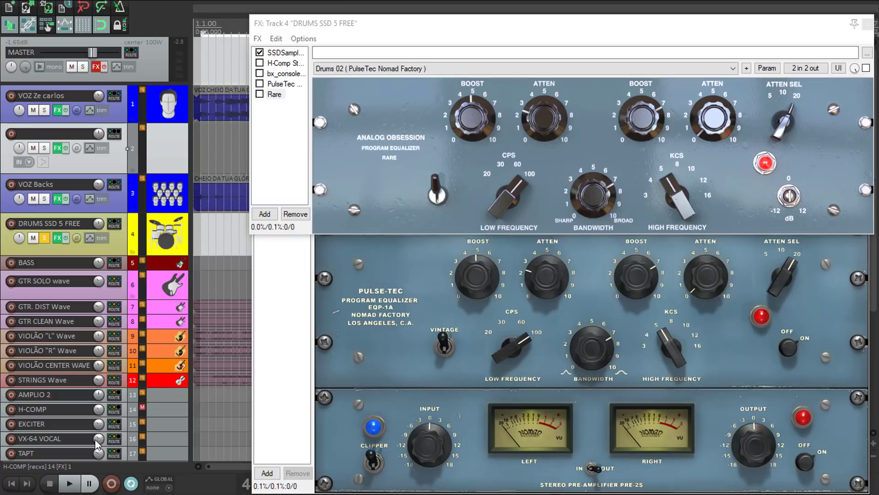
# - Play the drums while toggling Rare to compare the sound, leave it enabled and stop playback
pyautogui.click(69, 483)
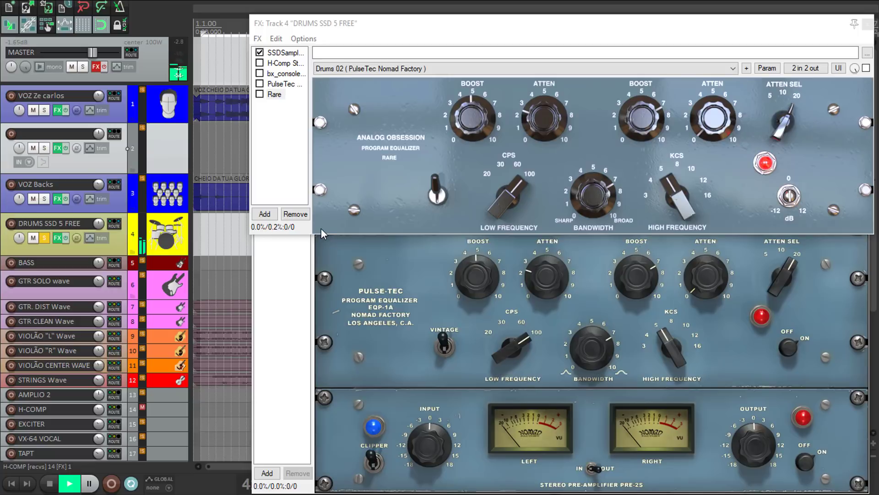
pyautogui.click(260, 94)
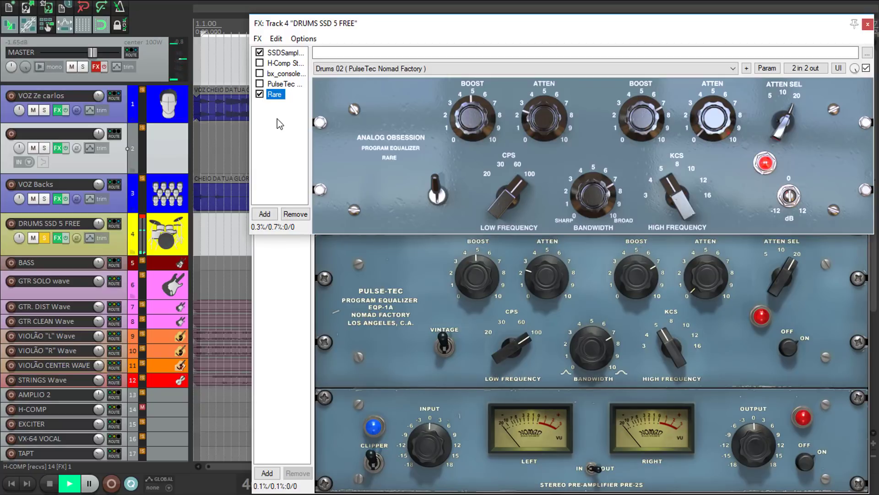
pyautogui.click(261, 94)
pyautogui.click(260, 94)
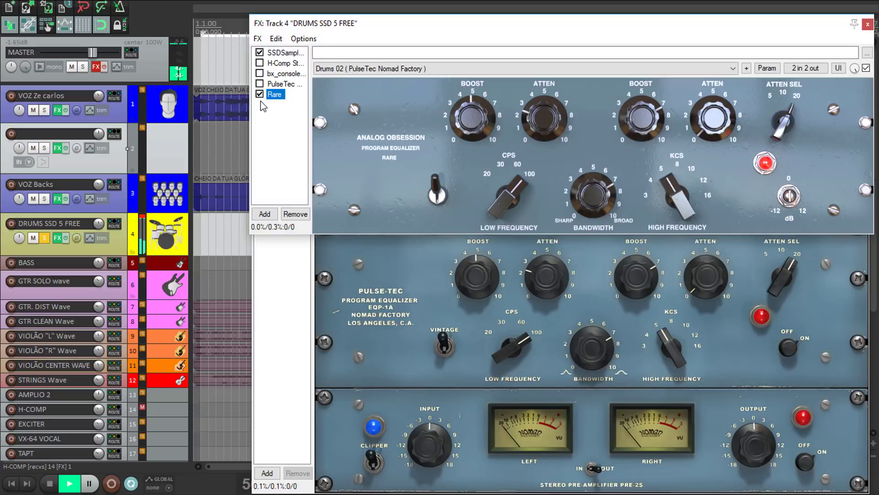
pyautogui.click(50, 485)
pyautogui.click(49, 484)
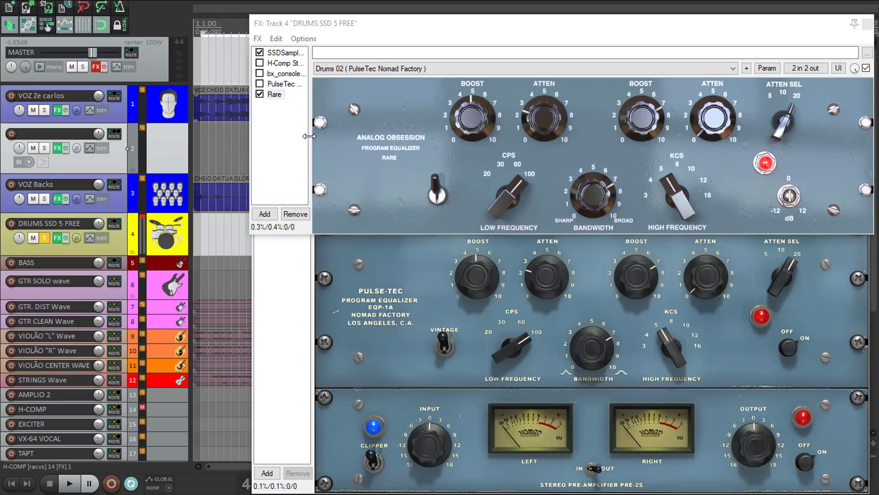
# - Show the drum track's PulseTec and play the drums alternating between PulseTec and Rare, leaving both bypassed
pyautogui.click(283, 84)
pyautogui.click(259, 94)
pyautogui.click(259, 83)
pyautogui.click(69, 484)
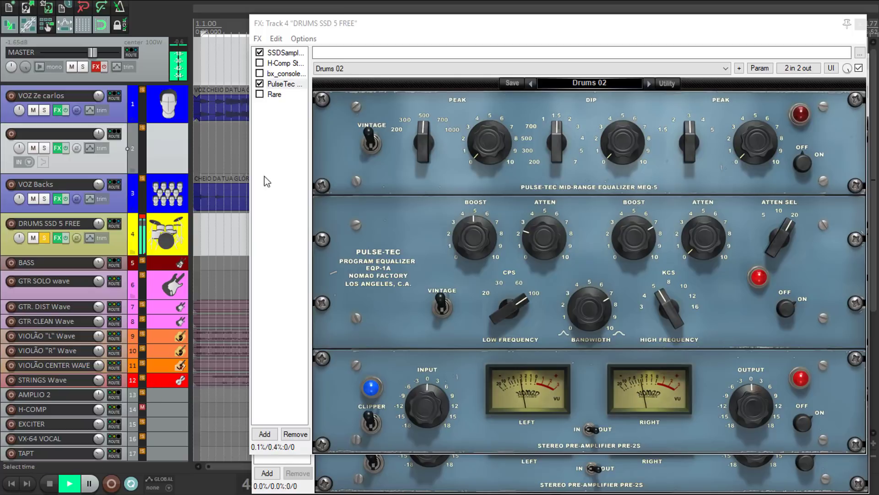
pyautogui.click(259, 84)
pyautogui.click(260, 95)
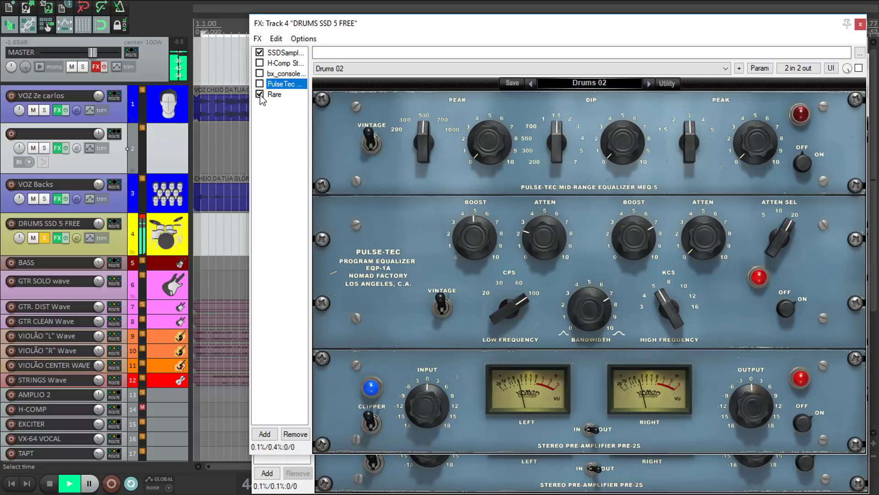
pyautogui.click(259, 95)
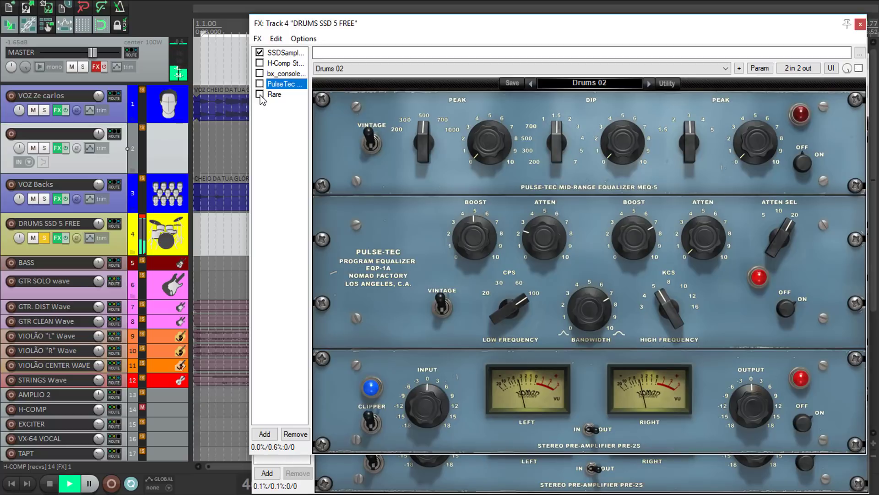
pyautogui.click(51, 484)
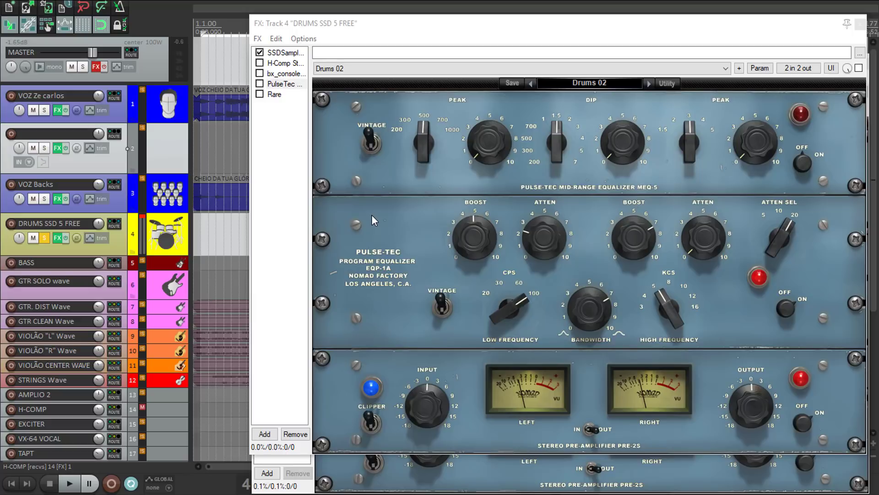
# - Play the drums through PulseTec and re-enable the master track's effects
pyautogui.click(69, 484)
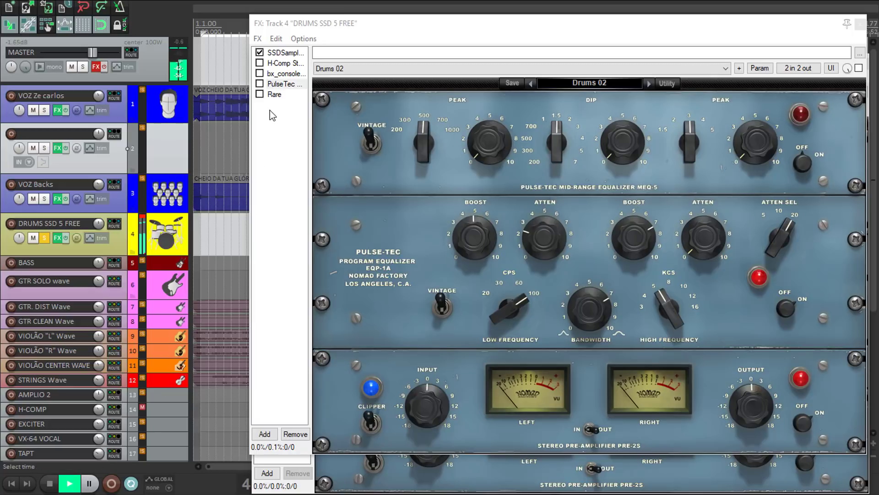
pyautogui.click(260, 83)
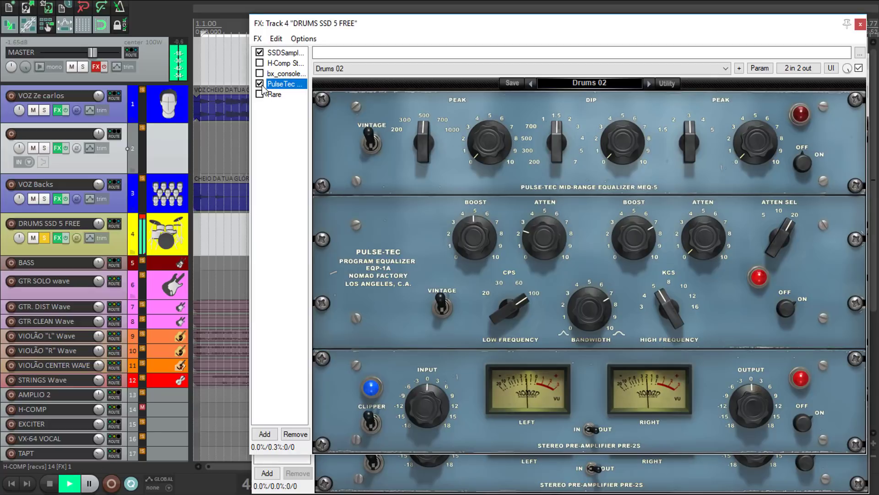
pyautogui.click(104, 67)
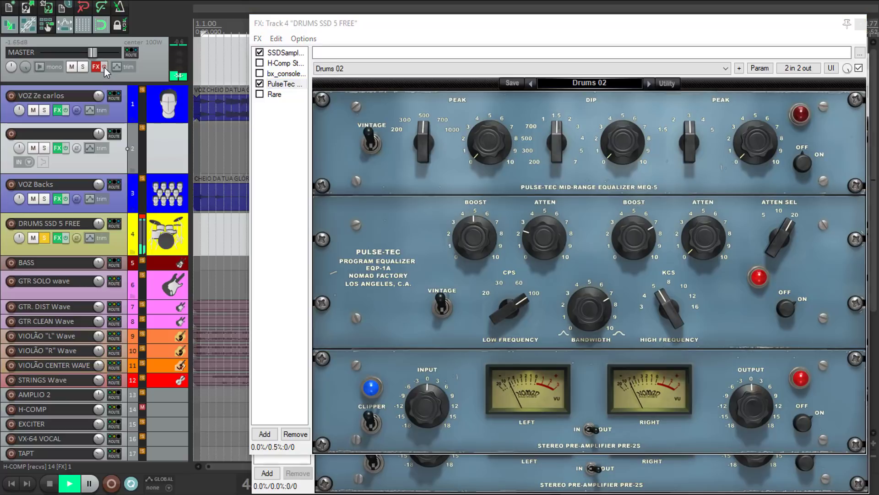
# - Switch the playing drums from PulseTec to Rare and back to PulseTec to compare them
pyautogui.click(260, 84)
pyautogui.click(260, 94)
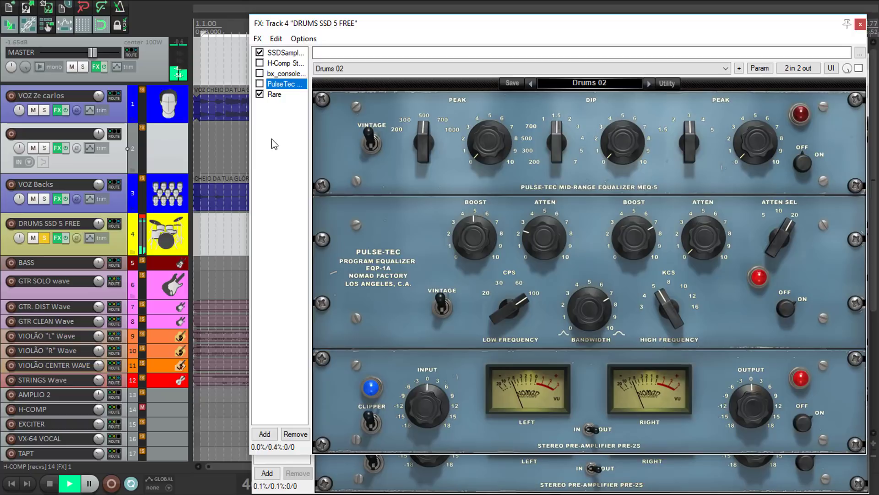
pyautogui.click(260, 95)
pyautogui.click(260, 84)
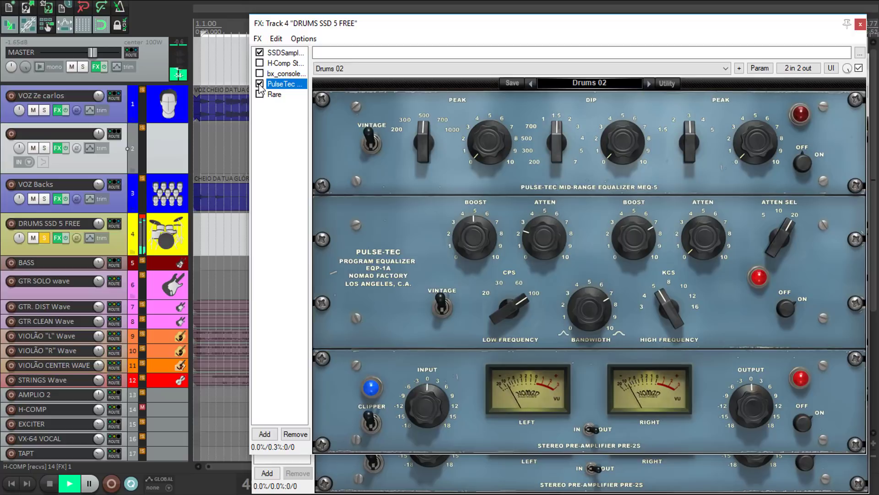
# - Turn off the Clipper in the drum track's PulseTec, and swap PulseTec for Rare in the playing chain
pyautogui.click(370, 423)
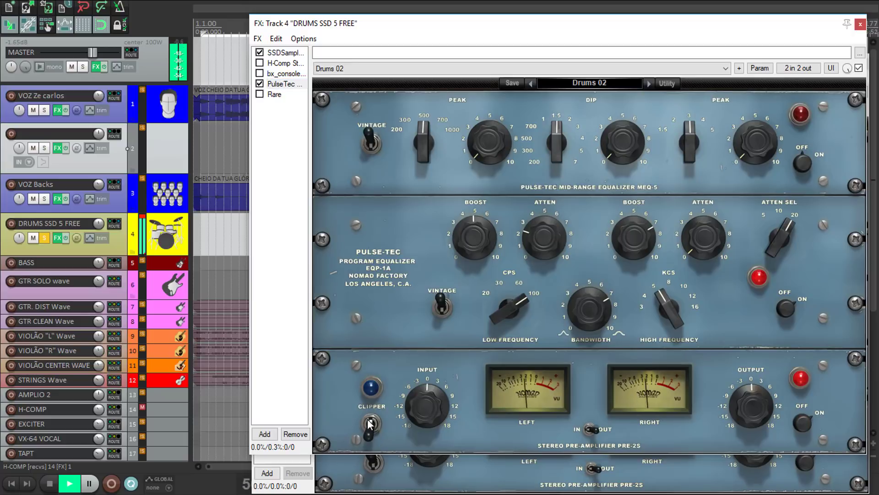
pyautogui.click(259, 93)
pyautogui.click(266, 84)
pyautogui.click(260, 83)
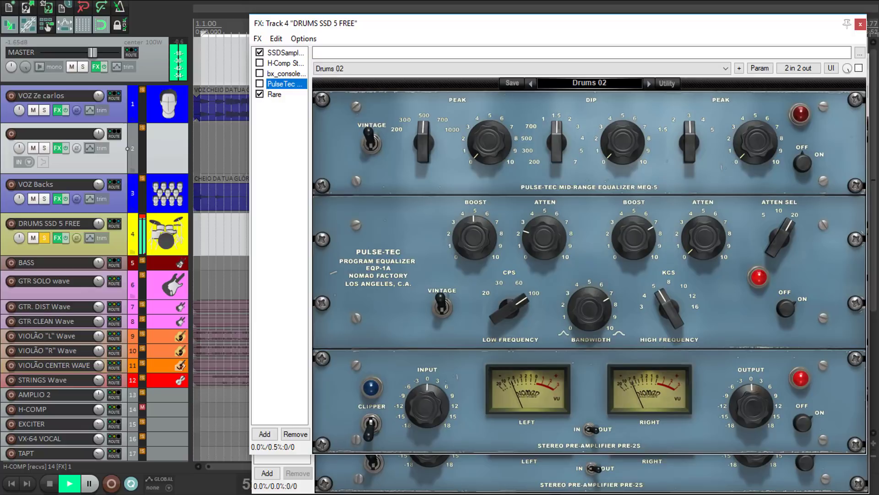